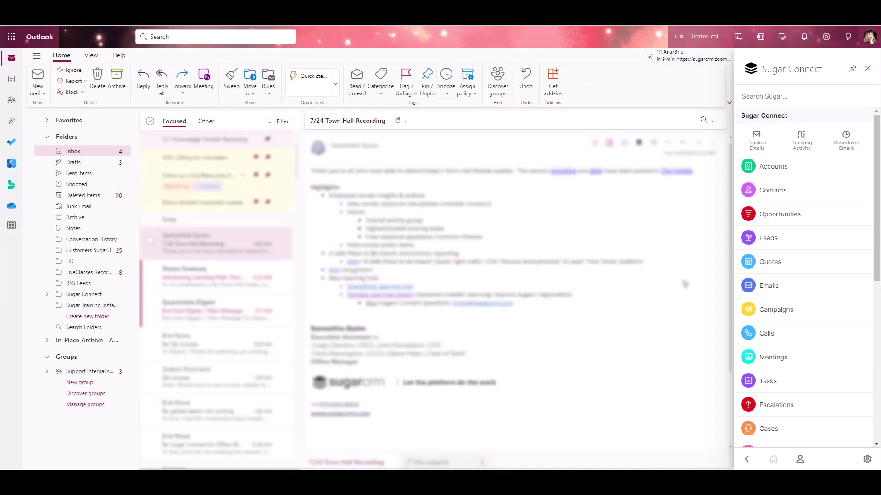
- Open the Sugar Connect web portal from the Outlook sidebar's settings gear
{"action": "left_click", "coordinate": [867, 460]}
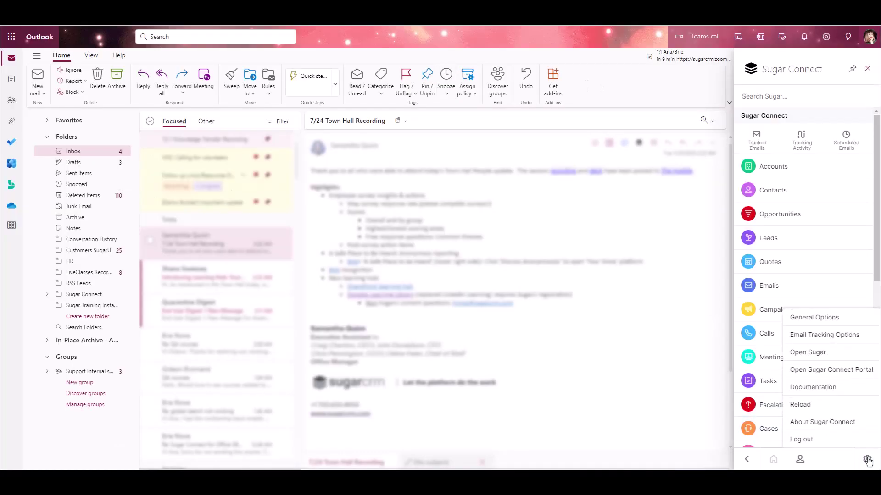
{"action": "left_click", "coordinate": [831, 370]}
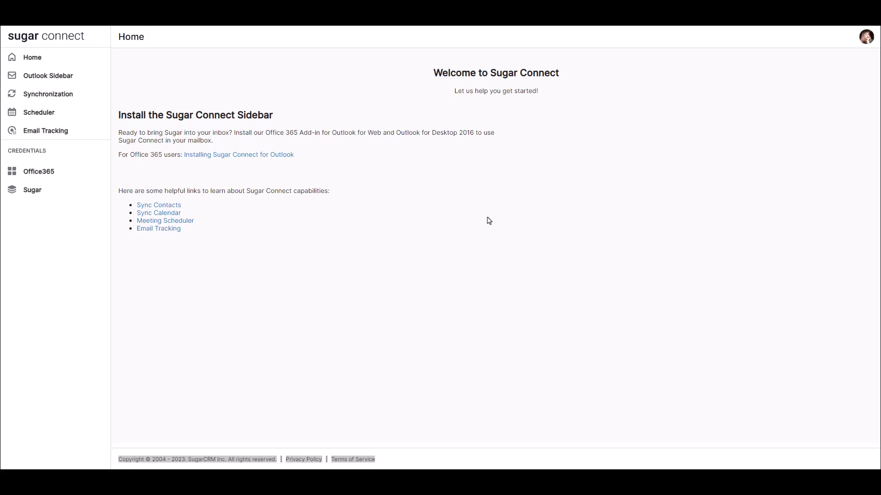
- Go to the Synchronization settings in the portal's left sidebar
{"action": "left_click", "coordinate": [68, 96]}
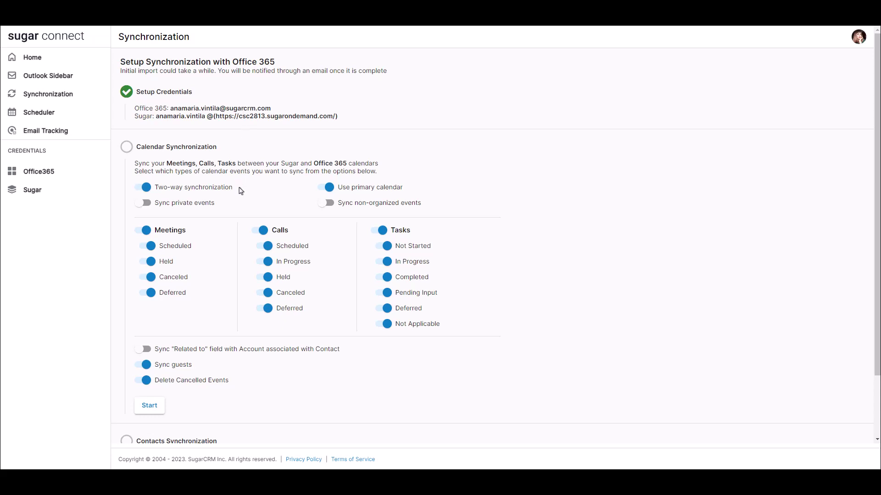
- Keep two-way sync on, include private events, and start Office 365 calendar synchronization
{"action": "left_click", "coordinate": [145, 187]}
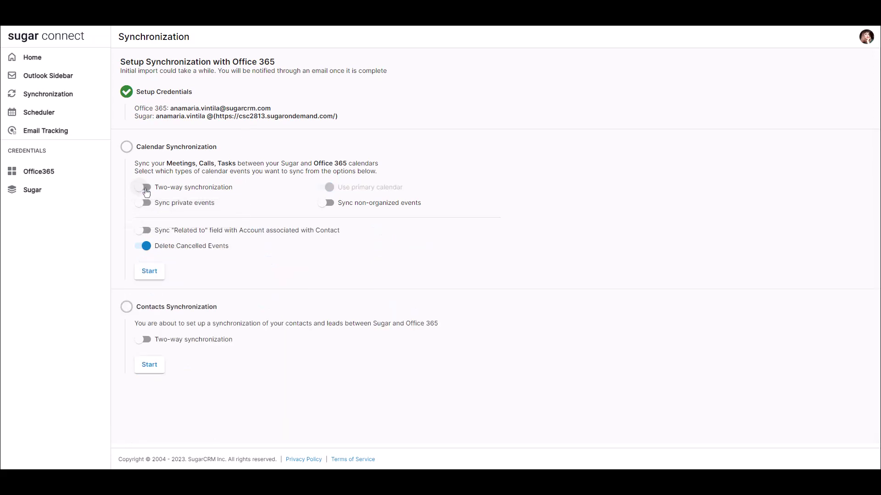
{"action": "left_click", "coordinate": [145, 189]}
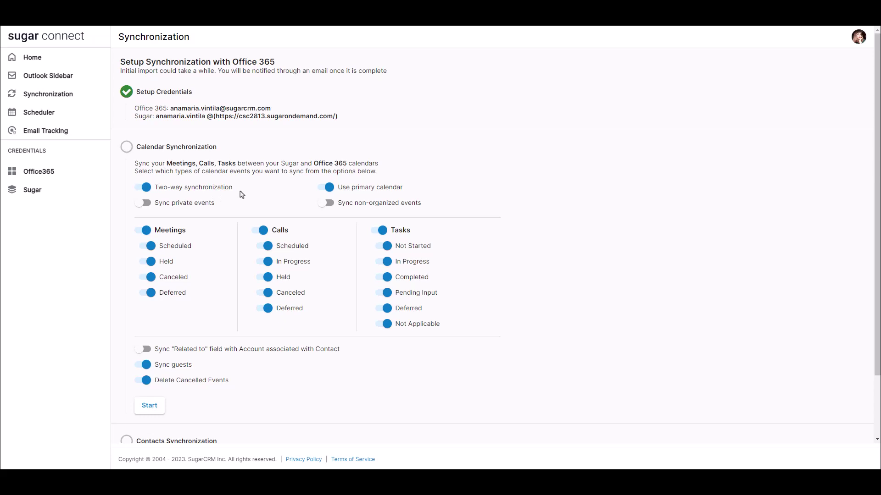
{"action": "mouse_move", "coordinate": [407, 197]}
{"action": "left_click", "coordinate": [143, 203]}
{"action": "scroll", "coordinate": [146, 395], "scroll_direction": "down", "scroll_amount": 1}
{"action": "left_click", "coordinate": [151, 363]}
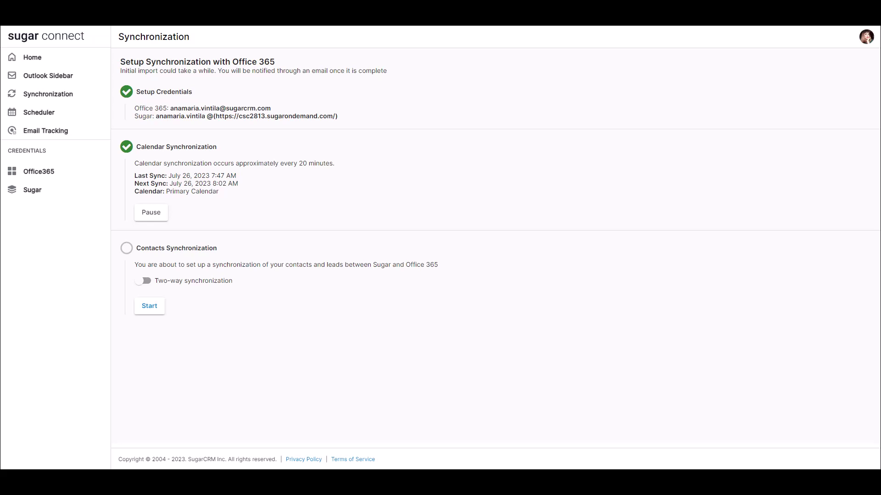
- Pause calendar synchronization and then resume it
{"action": "left_click", "coordinate": [158, 215]}
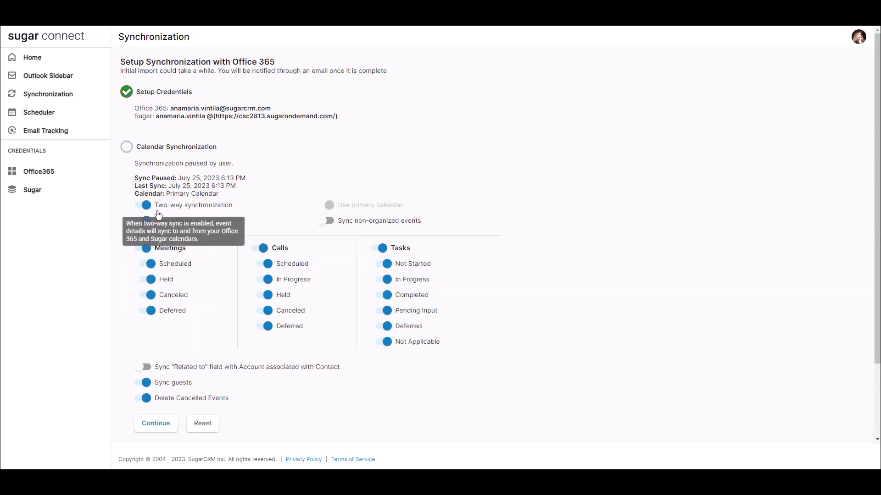
{"action": "left_click", "coordinate": [158, 431]}
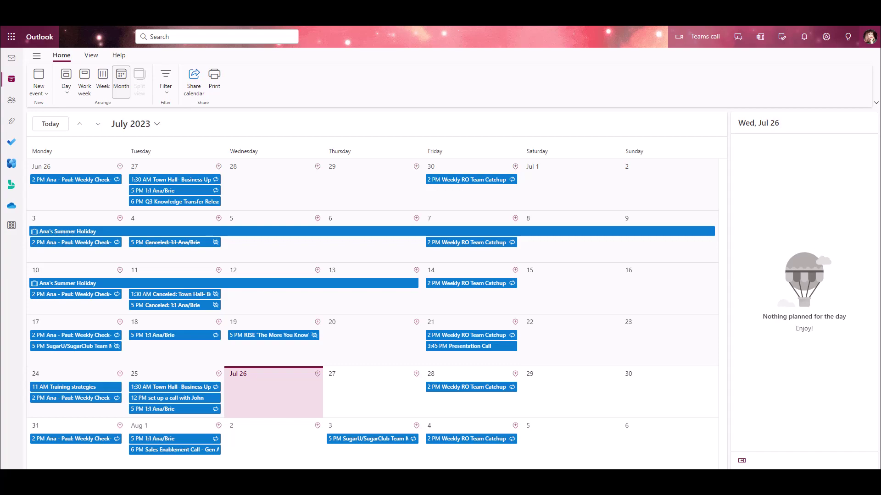
- Create a 4:00 PM Outlook meeting with a suggested colleague as attendee and send the invitation
{"action": "left_click", "coordinate": [46, 93]}
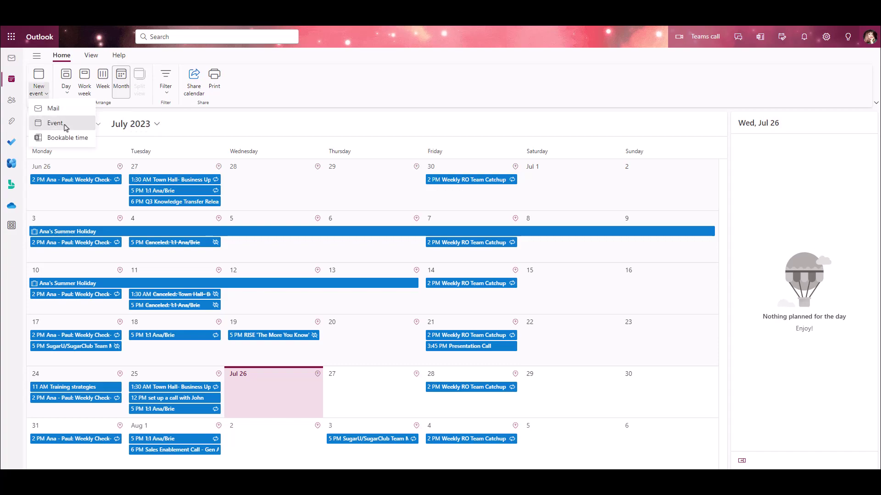
{"action": "left_click", "coordinate": [64, 123]}
{"action": "type", "text": "meeting with Brie"}
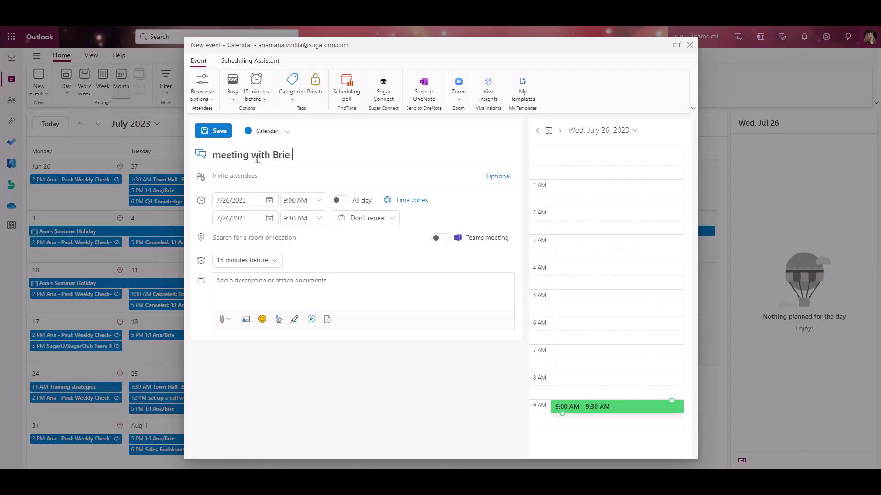
{"action": "left_click", "coordinate": [224, 176]}
{"action": "left_click", "coordinate": [234, 209]}
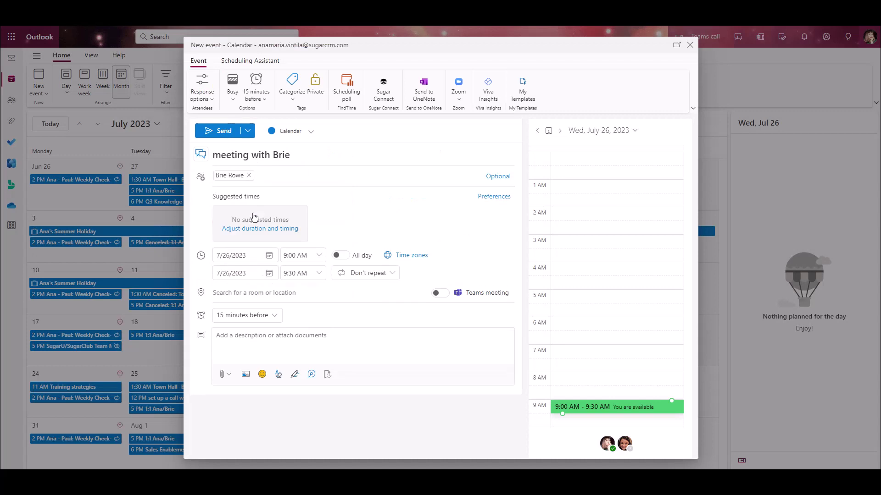
{"action": "left_click", "coordinate": [319, 255]}
{"action": "scroll", "coordinate": [315, 336], "scroll_direction": "down", "scroll_amount": 2}
{"action": "left_click", "coordinate": [306, 325]}
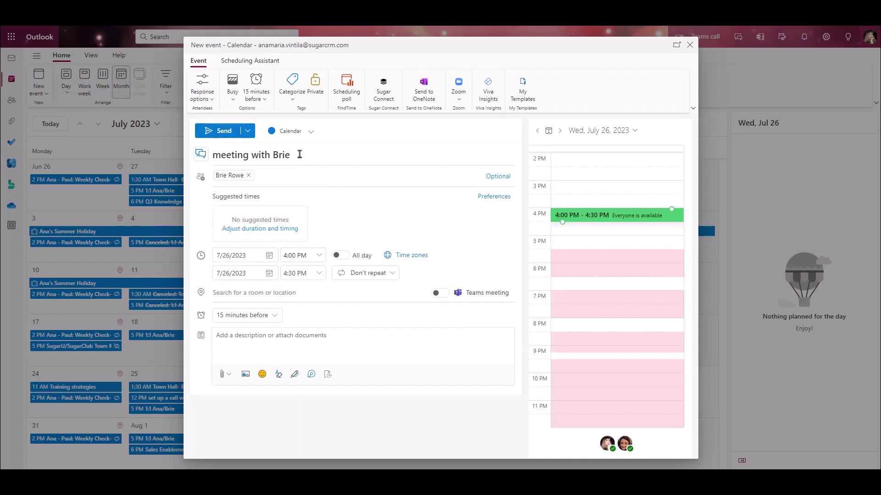
{"action": "key", "text": "ctrl+Return"}
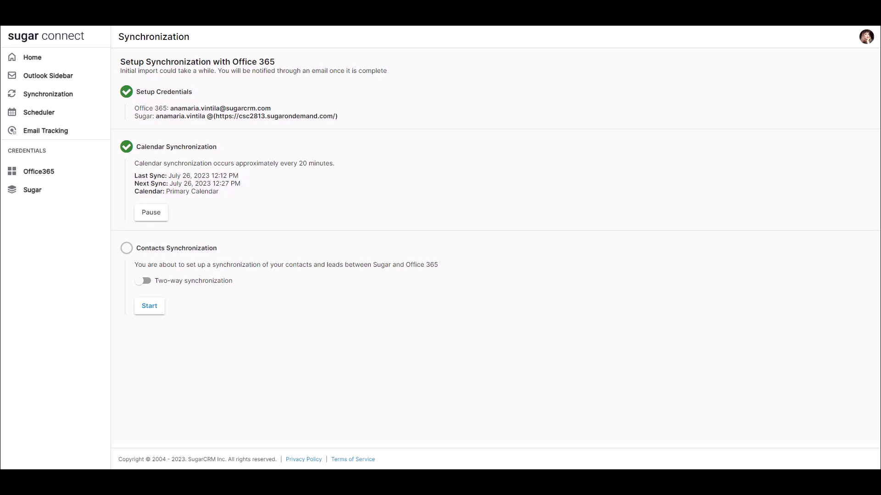
- Open the Scheduler page from the Sugar Connect sidebar
{"action": "left_click", "coordinate": [43, 119]}
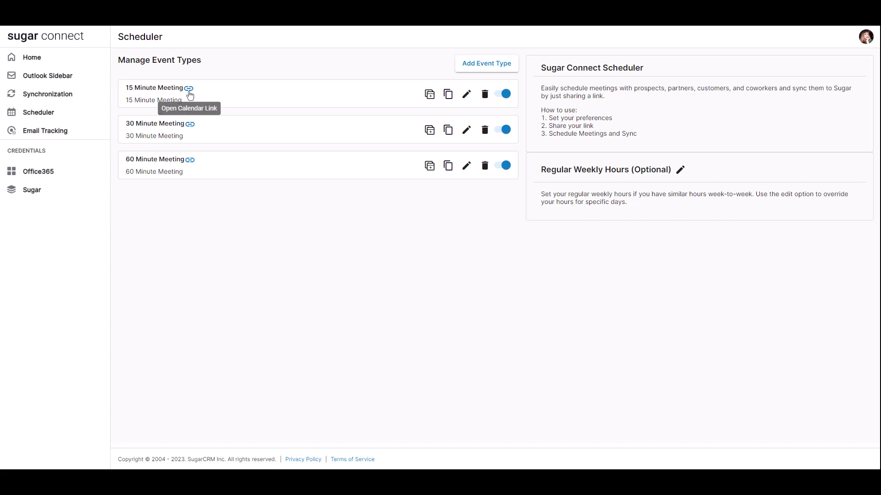
- Copy the 15 Minute Meeting booking link and open that event type for editing
{"action": "left_click", "coordinate": [447, 102]}
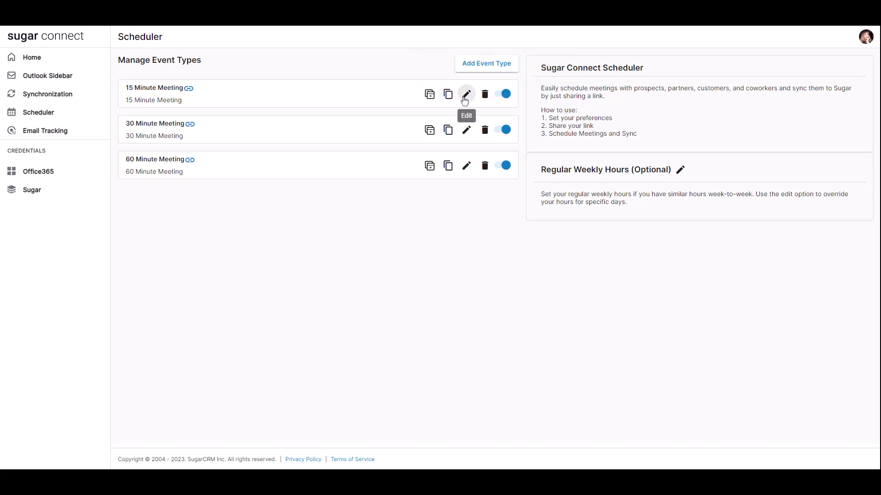
{"action": "left_click", "coordinate": [465, 99]}
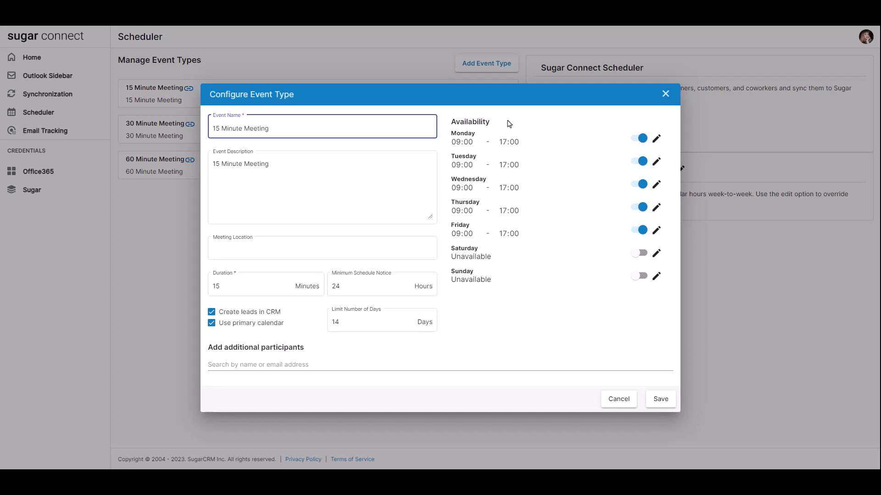
- Add a 17:30–18:00 interval to the 15 Minute Meeting's Monday availability
{"action": "left_click", "coordinate": [640, 140]}
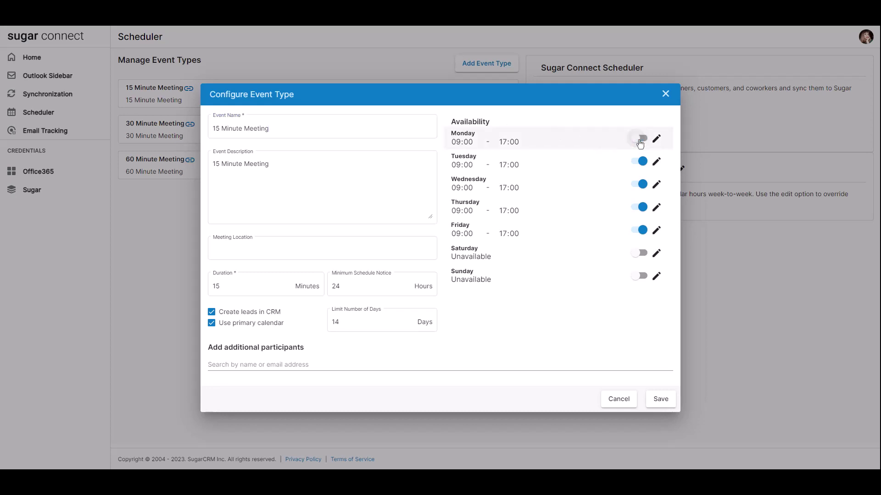
{"action": "left_click", "coordinate": [641, 139]}
{"action": "left_click", "coordinate": [656, 139]}
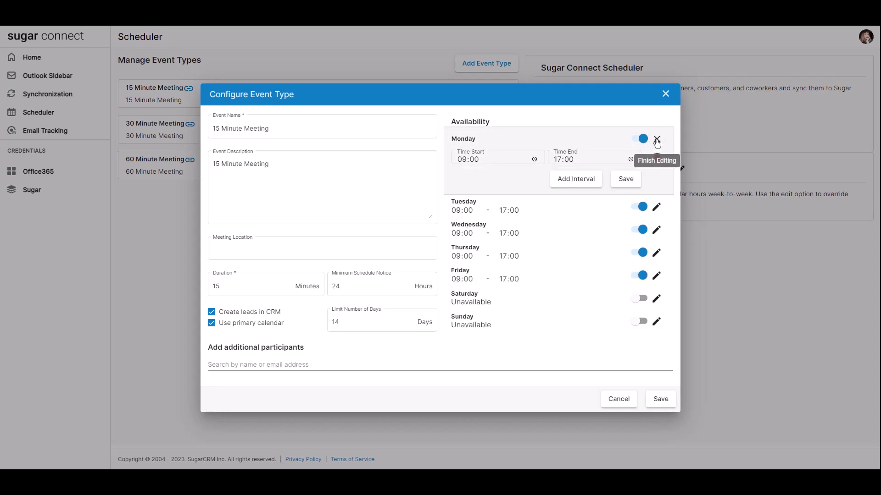
{"action": "left_click", "coordinate": [583, 179]}
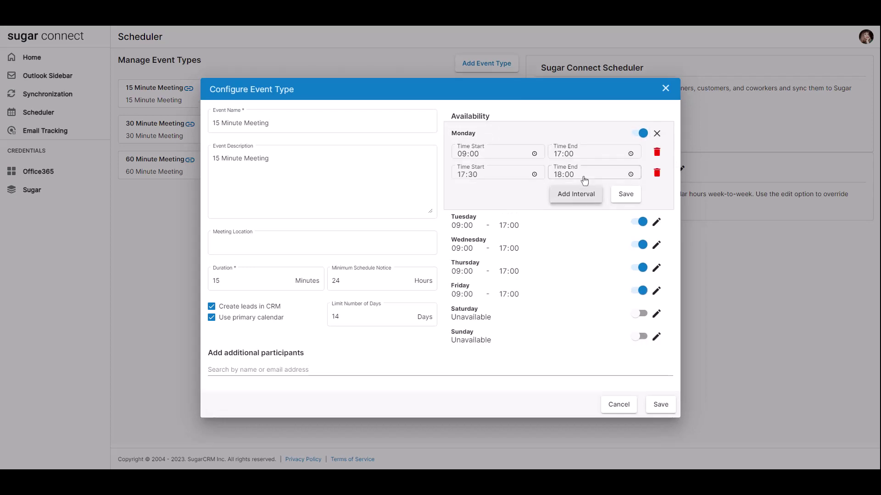
{"action": "left_click", "coordinate": [627, 194]}
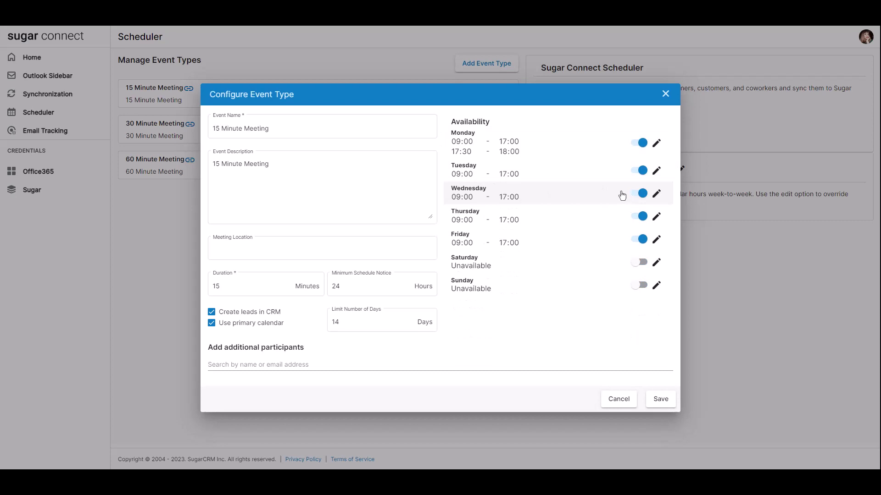
- Discard the open form and toggle the 15 Minute Meeting off and back on
{"action": "left_click", "coordinate": [619, 400]}
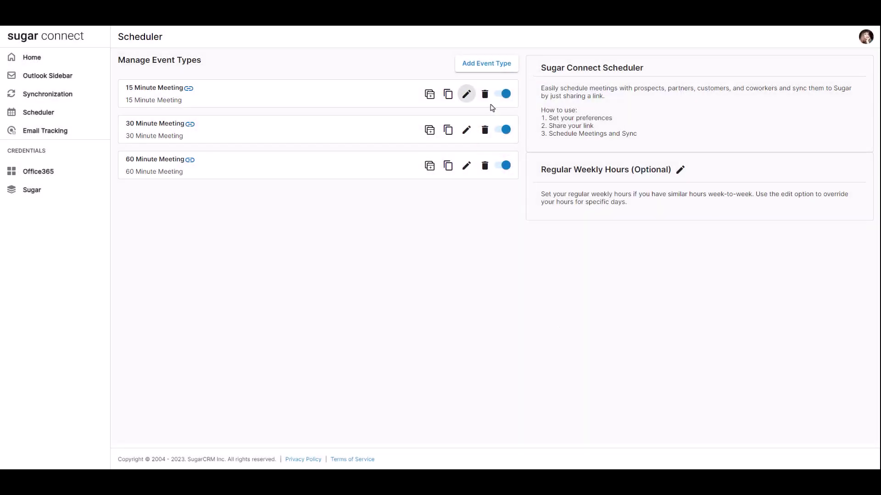
{"action": "left_click", "coordinate": [505, 96]}
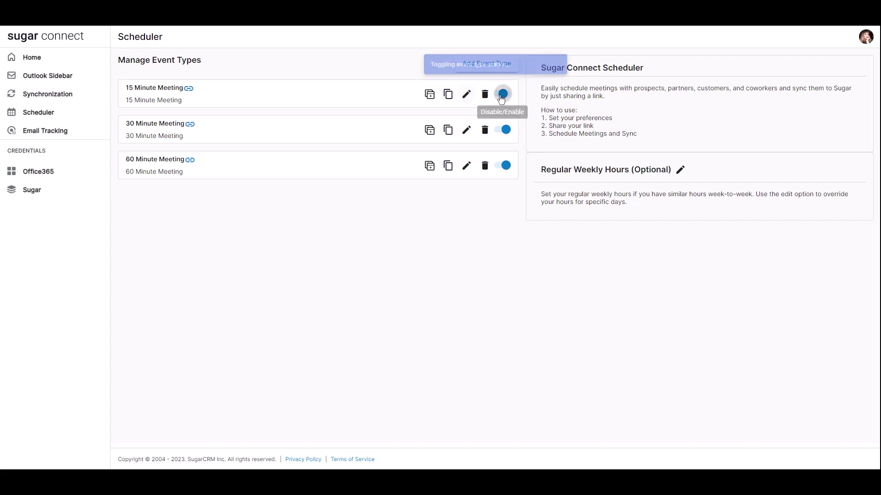
{"action": "left_click", "coordinate": [505, 95]}
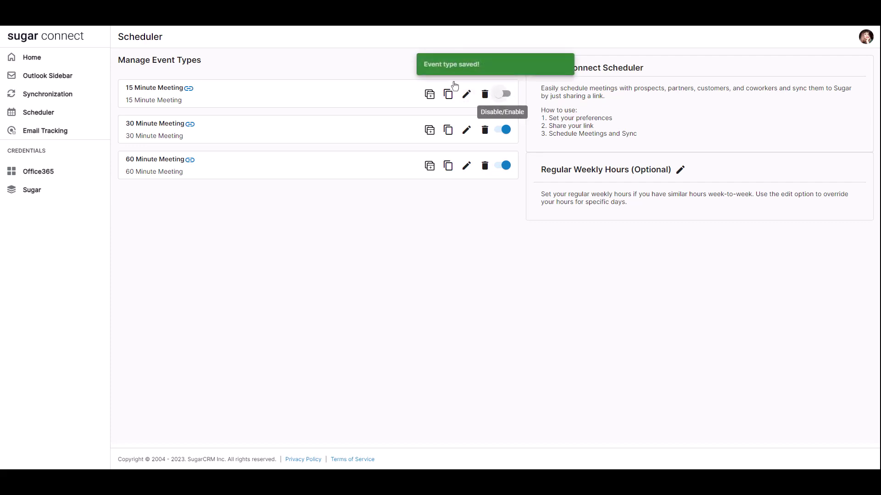
- Start a new event type named for a meeting with a contact, enabling Monday and Tuesday
{"action": "left_click", "coordinate": [506, 69]}
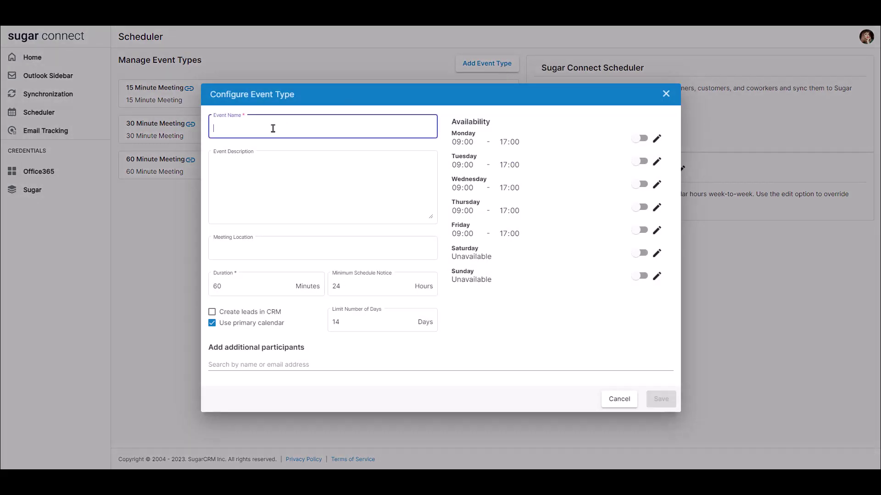
{"action": "type", "text": "meeting "}
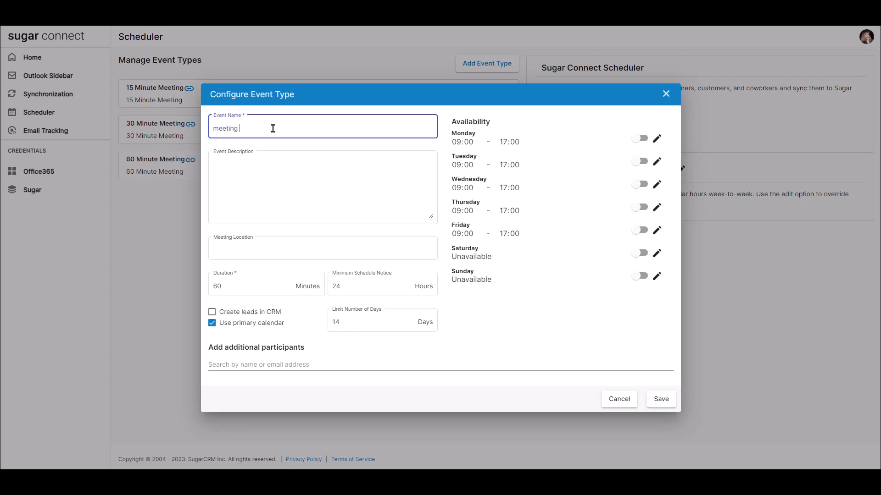
{"action": "type", "text": "with John"}
{"action": "left_click", "coordinate": [640, 139]}
{"action": "left_click", "coordinate": [644, 162]}
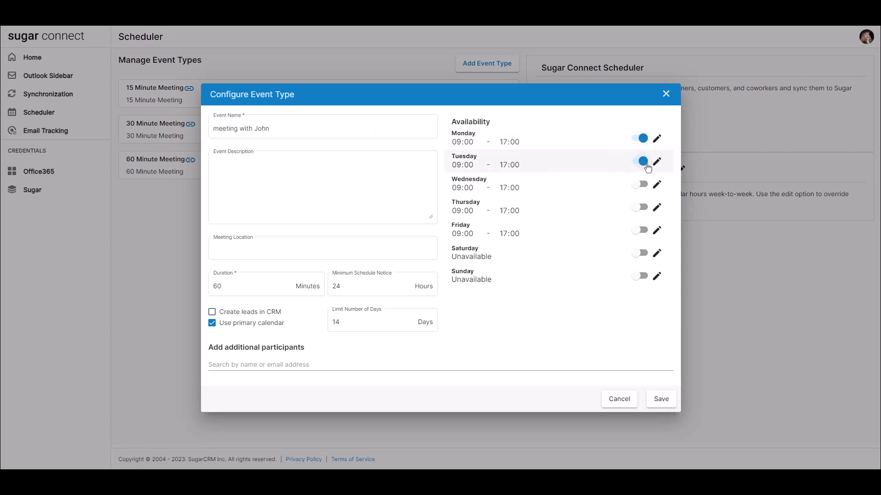
- Set Monday and Tuesday hours to 09:00–11:00 and save the new event type
{"action": "left_click", "coordinate": [657, 138]}
{"action": "left_click", "coordinate": [560, 159]}
{"action": "type", "text": "11:00"}
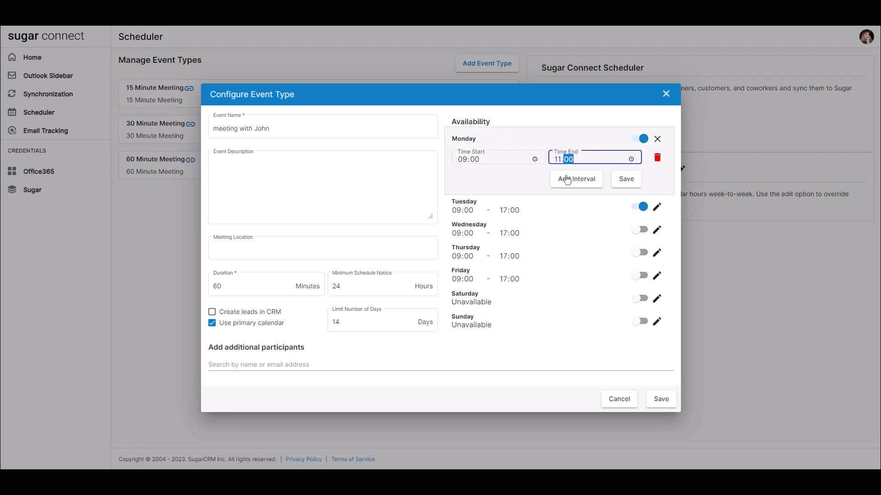
{"action": "left_click", "coordinate": [571, 179]}
{"action": "left_click", "coordinate": [657, 173]}
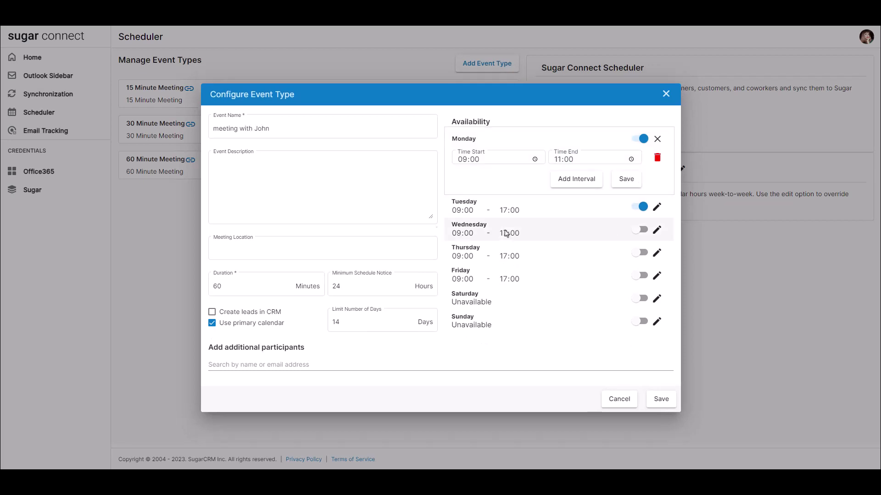
{"action": "left_click", "coordinate": [657, 205]}
{"action": "left_click", "coordinate": [560, 211]}
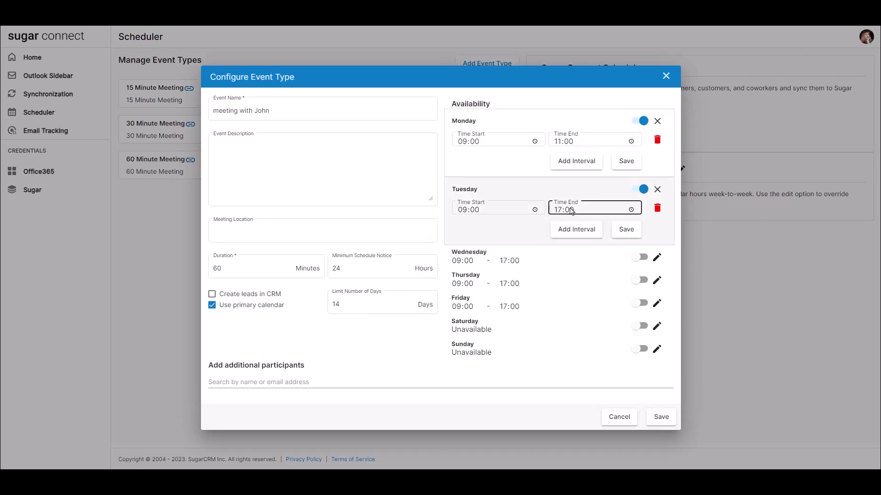
{"action": "type", "text": "11"}
{"action": "left_click", "coordinate": [625, 230]}
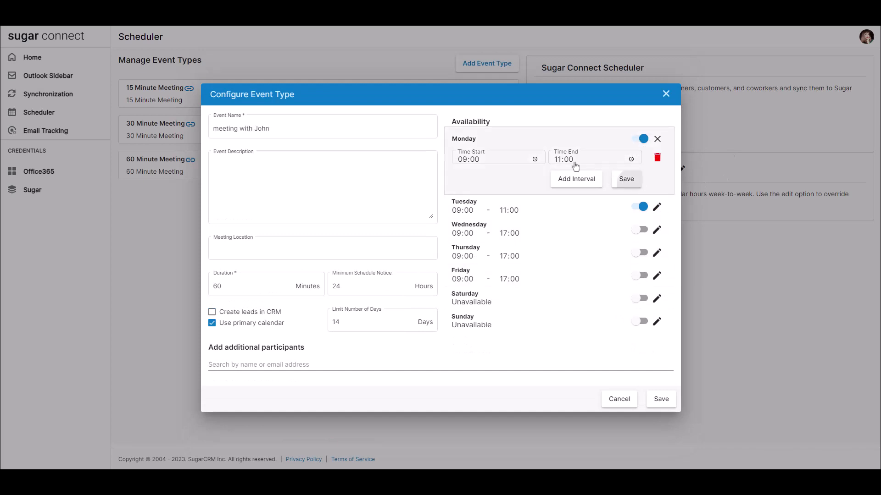
{"action": "left_click", "coordinate": [626, 179]}
{"action": "left_click", "coordinate": [667, 406]}
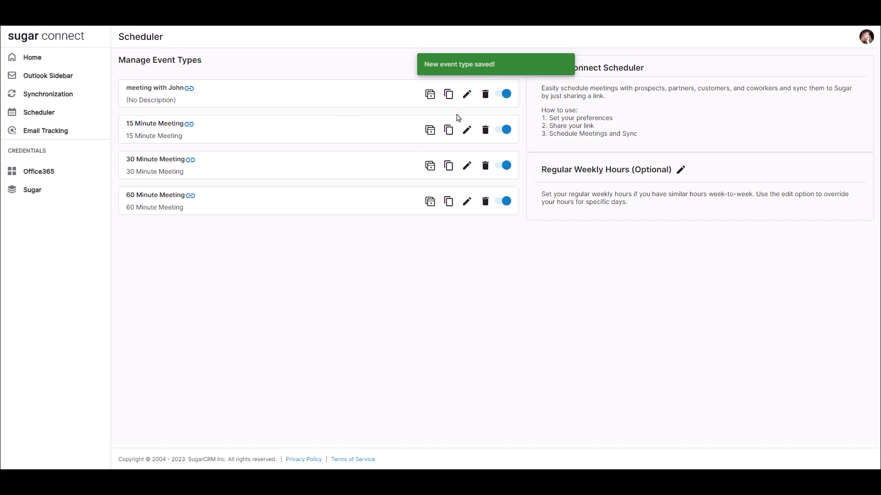
- Copy the new event type's booking calendar link
{"action": "left_click", "coordinate": [448, 94]}
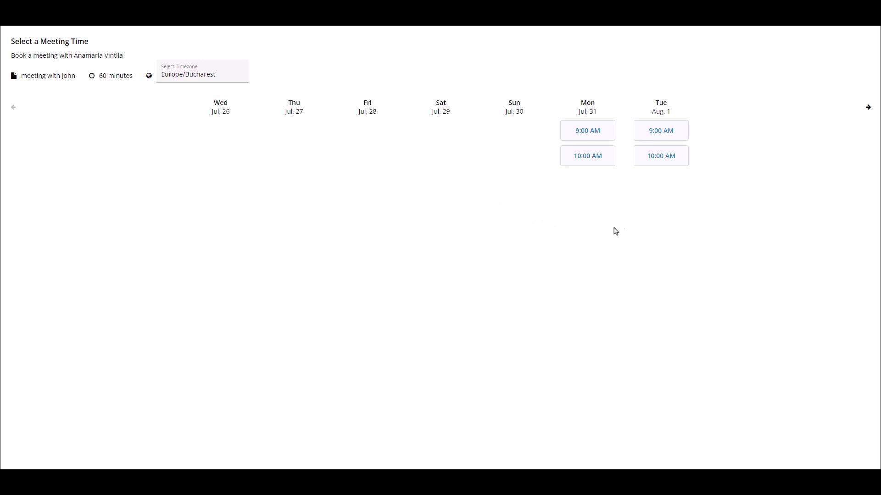
- Book the Tuesday, August 1 10:00 AM slot, entering the guest's first name, last name and e-mail
{"action": "left_click", "coordinate": [654, 164]}
{"action": "type", "text": "John"}
{"action": "left_click", "coordinate": [315, 241]}
{"action": "type", "text": "Doe"}
{"action": "left_click", "coordinate": [297, 270]}
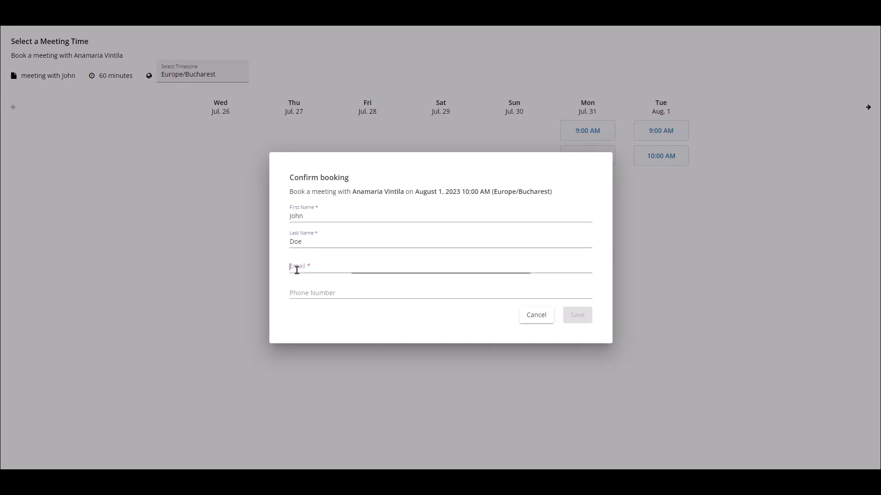
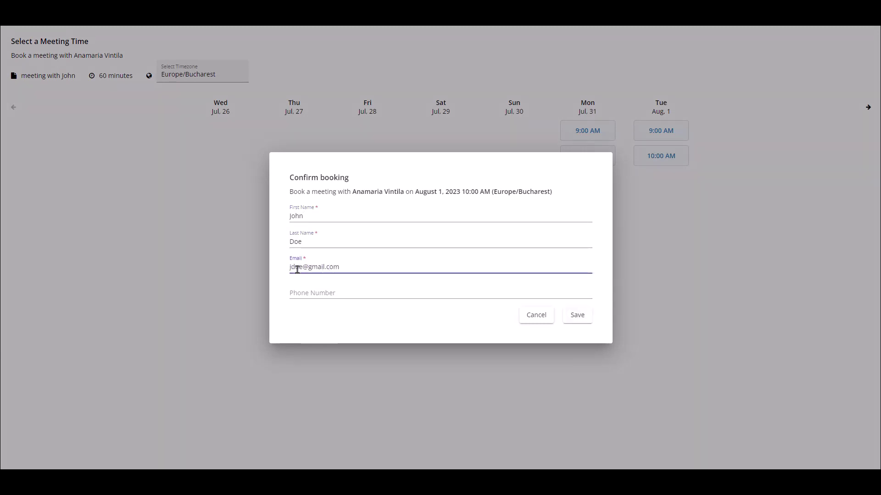
{"action": "left_click", "coordinate": [577, 316]}
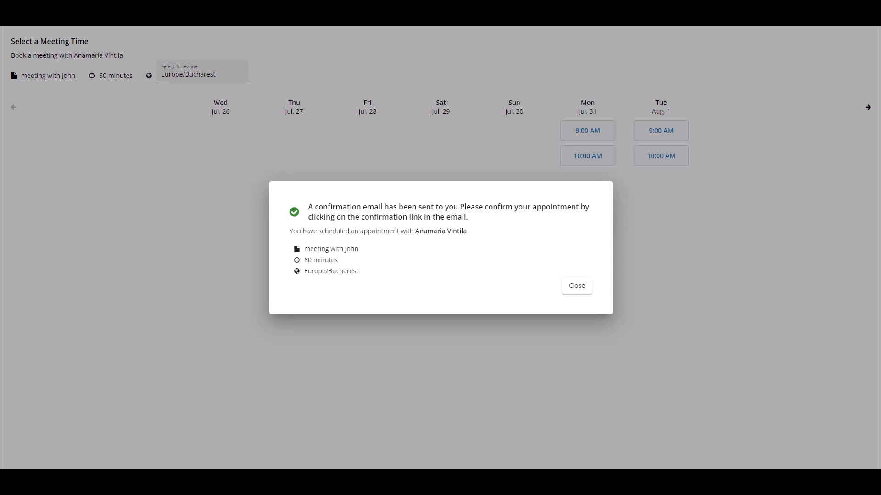
- Close the booking confirmation to return to the Sugar Connect Home page
{"action": "left_click", "coordinate": [578, 294]}
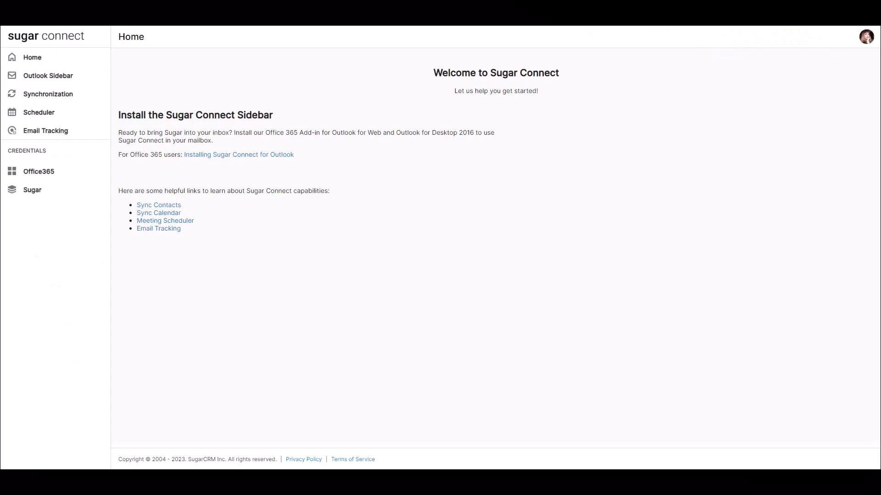
- Start Contacts Synchronization with Office 365 under Synchronization, then continue it after the pause
{"action": "left_click", "coordinate": [81, 99]}
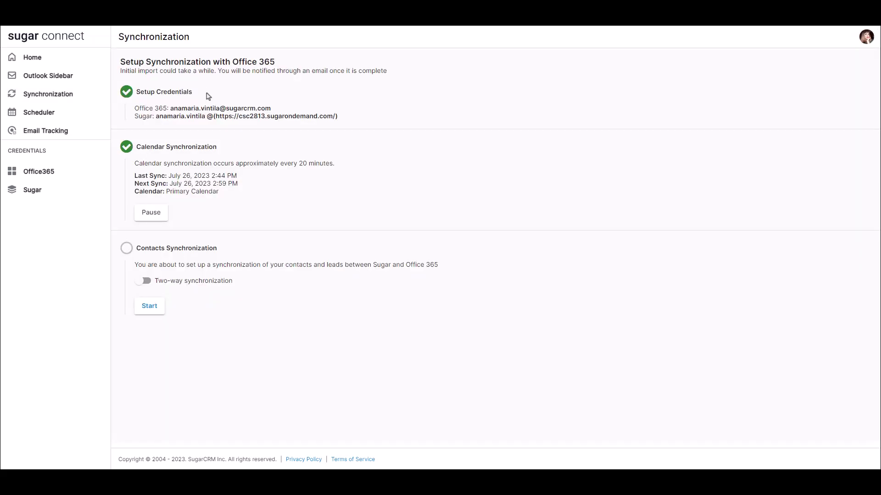
{"action": "left_click", "coordinate": [154, 309]}
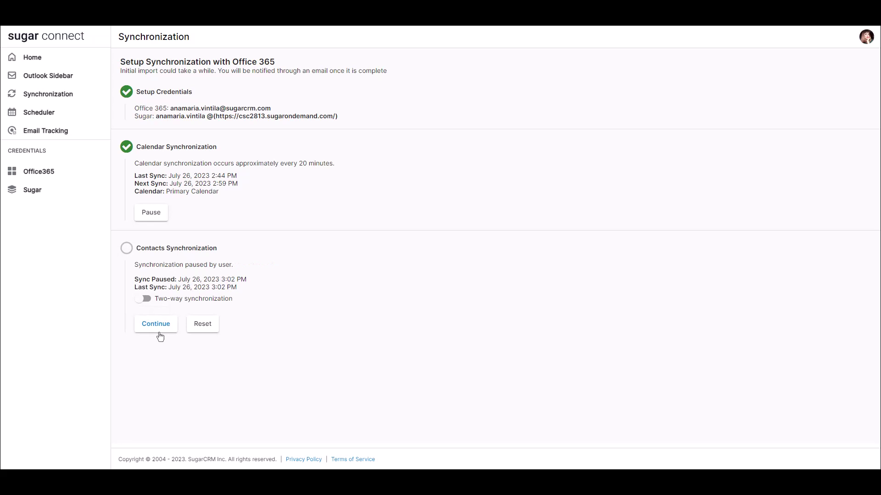
{"action": "left_click", "coordinate": [159, 332]}
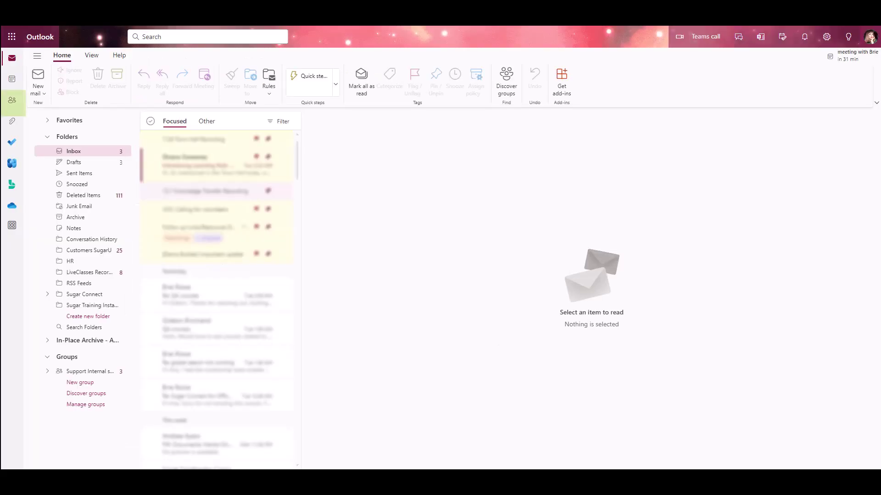
- View the synced Sugar U contact's details in Outlook People
{"action": "left_click", "coordinate": [8, 107]}
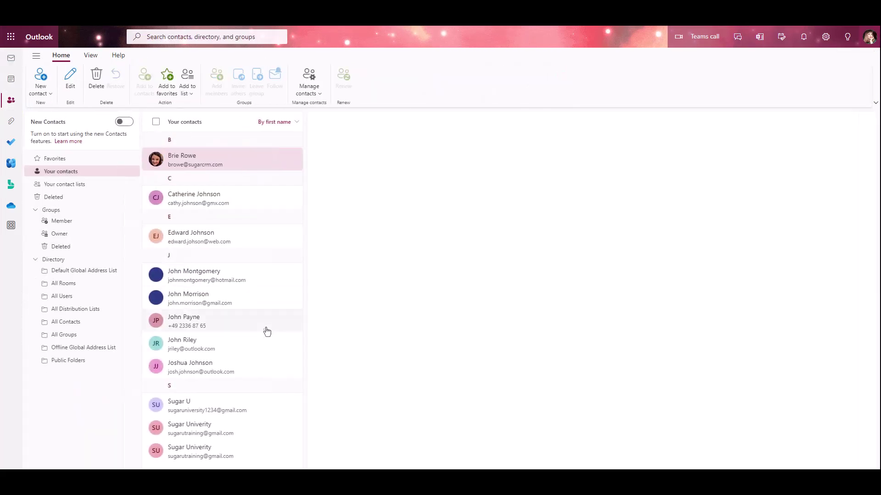
{"action": "left_click", "coordinate": [241, 412]}
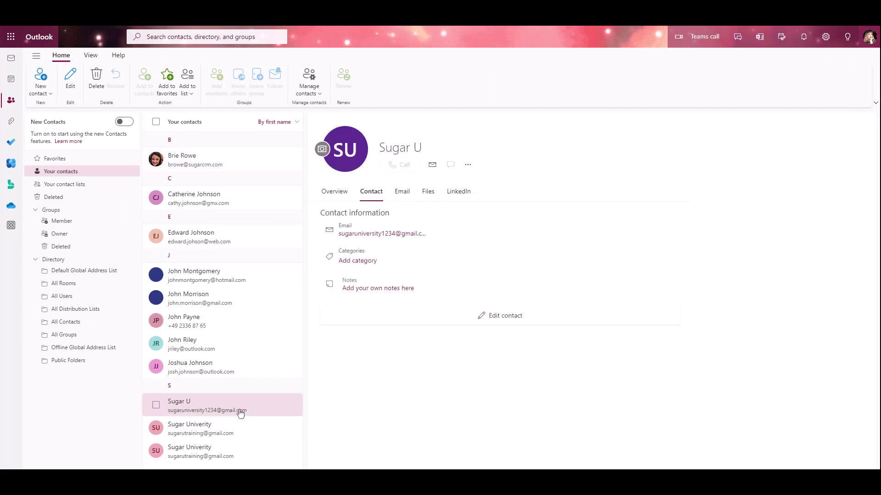